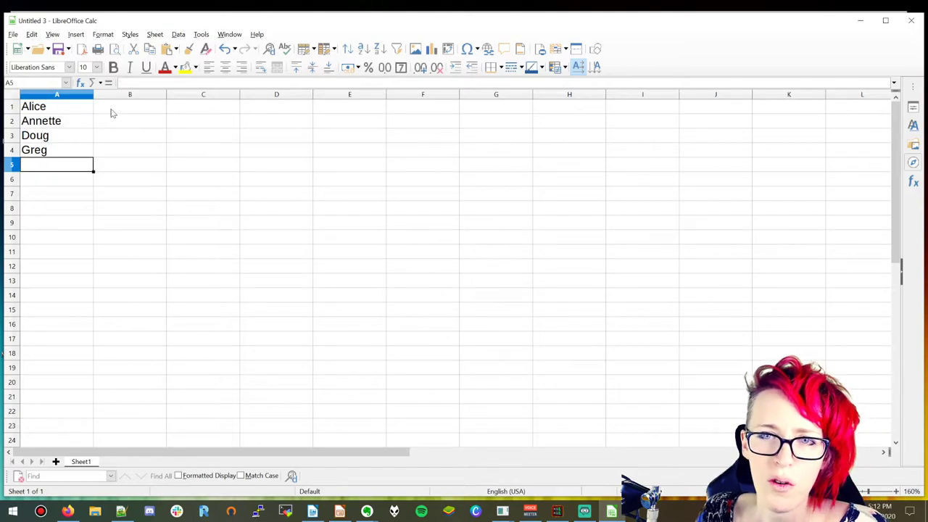
Step: Fill cells B1 to B4 with the titles Angel, Anachronist, Dangerous and Gregarious
left_click(128, 116)
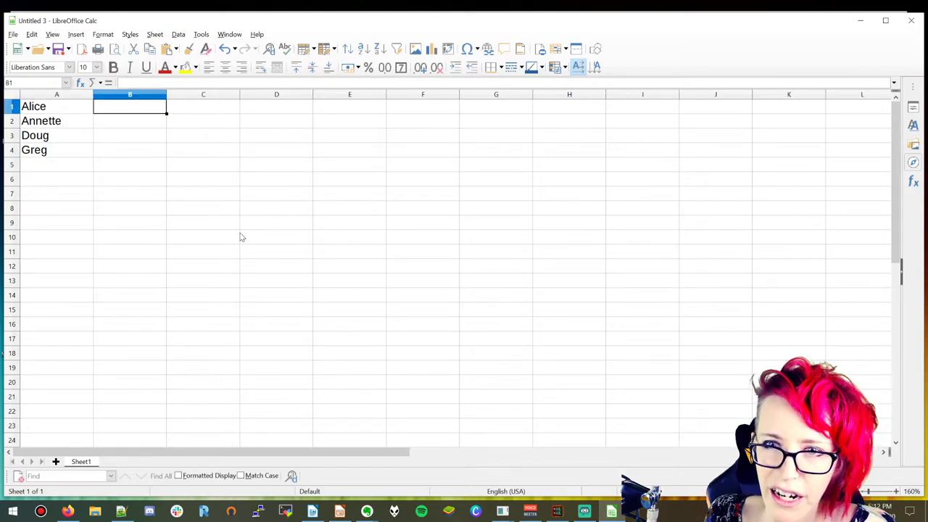
type("Angel")
key("Return")
type("A")
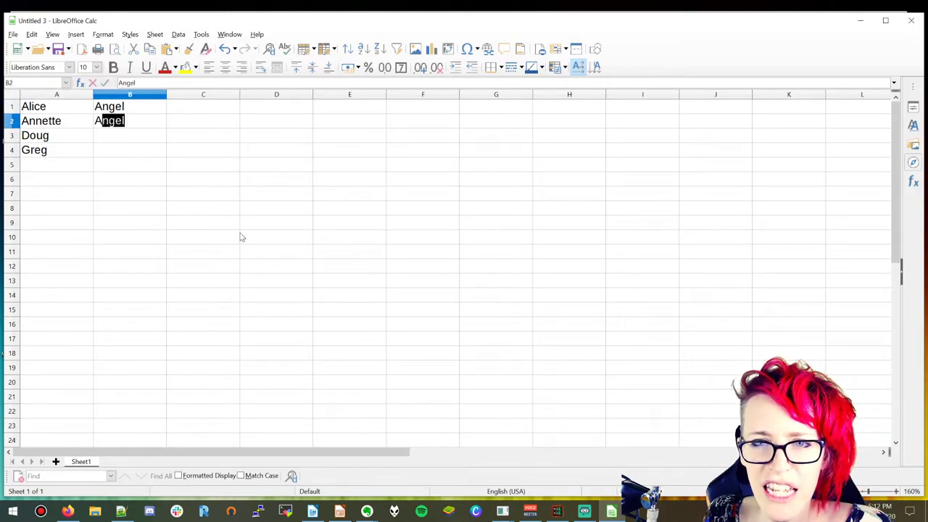
type("nachronist")
key("Return")
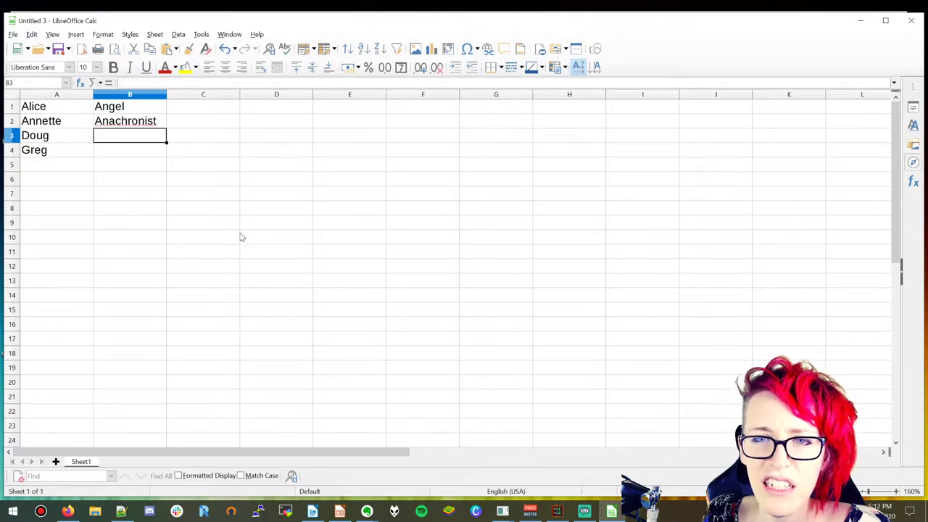
type("Dangerous")
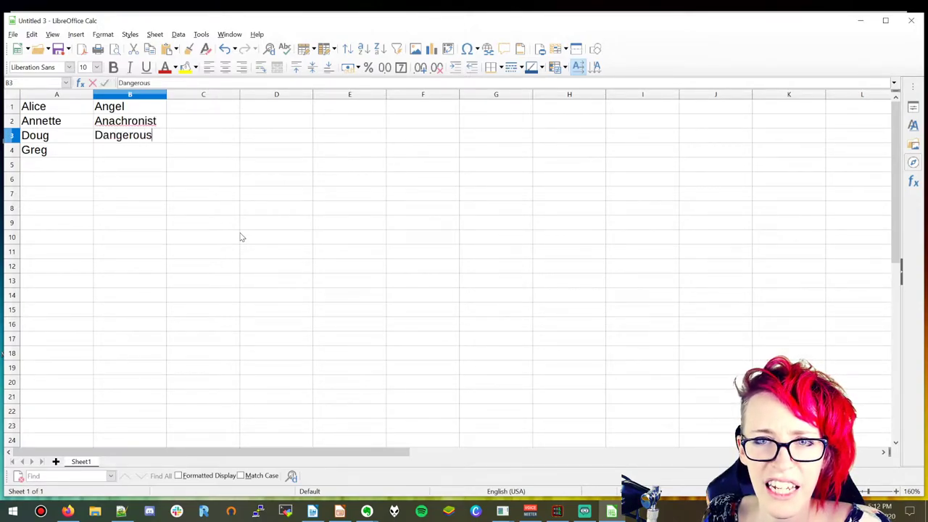
key("Return")
type("Gregarious")
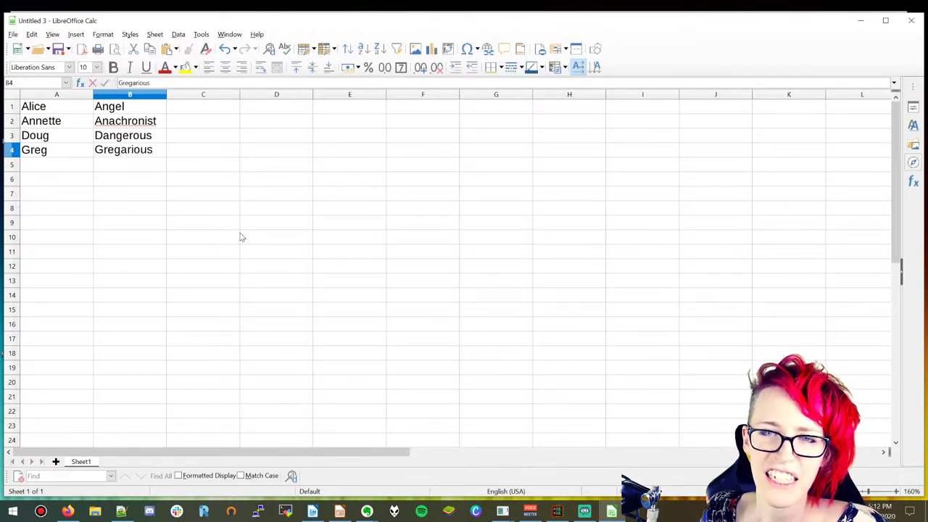
key("Return")
key("Right")
key("Right")
key("Up")
key("Up")
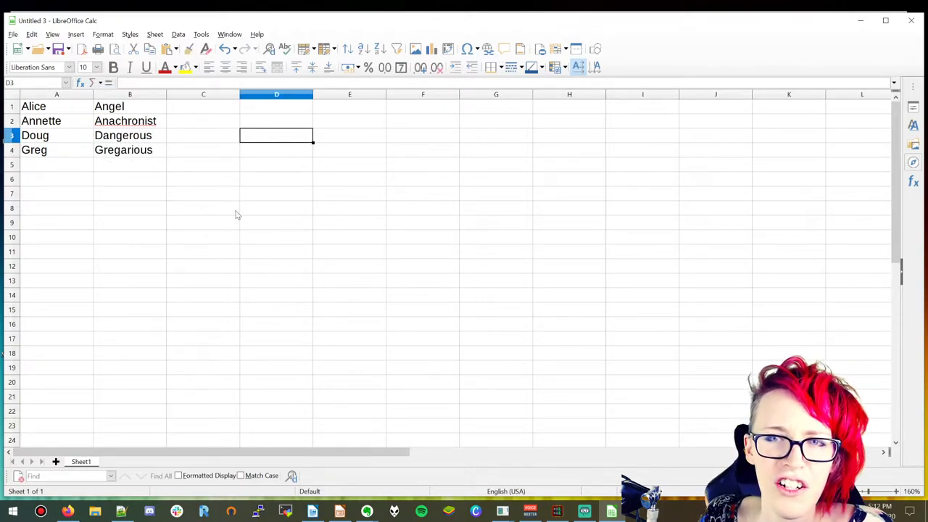
Step: Enter the power levels 5, 4, 3 and 5 in cells C1 to C4
left_click(215, 106)
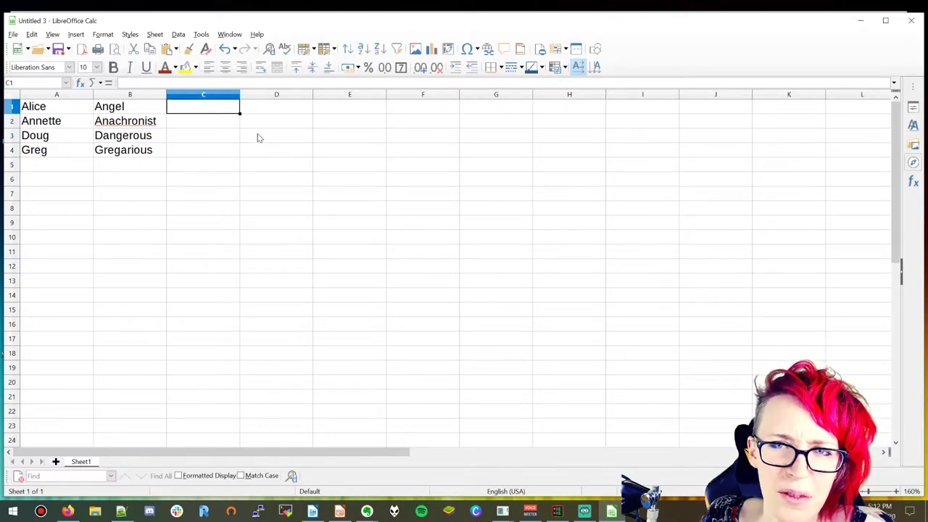
type("5")
key("Return")
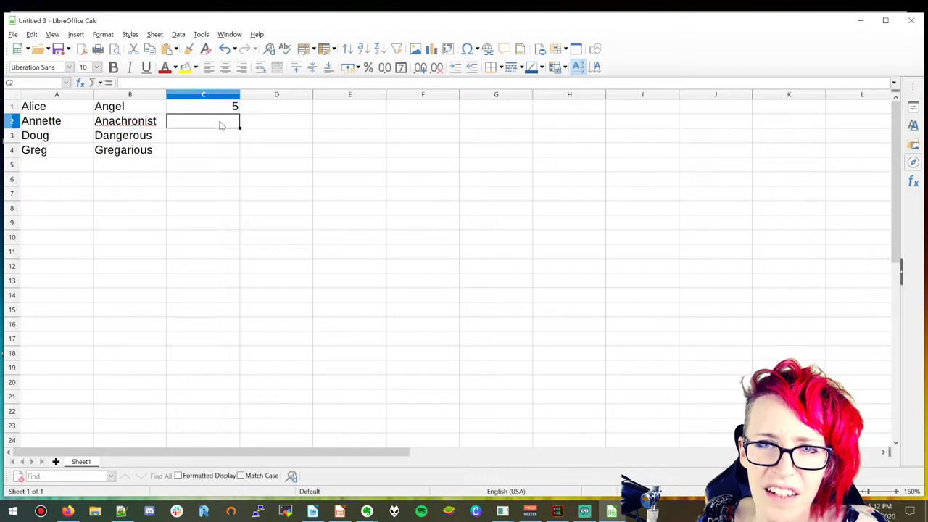
type("5")
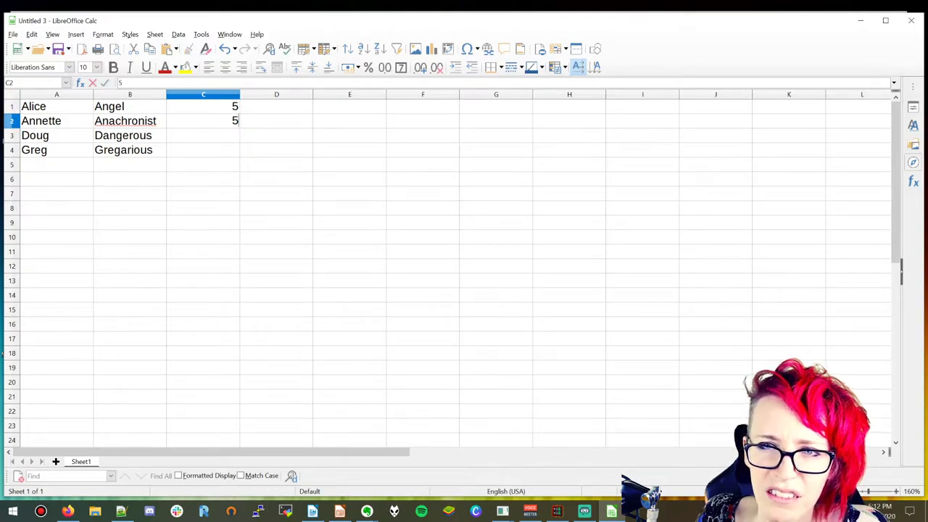
key("Return")
type("3")
key("Return")
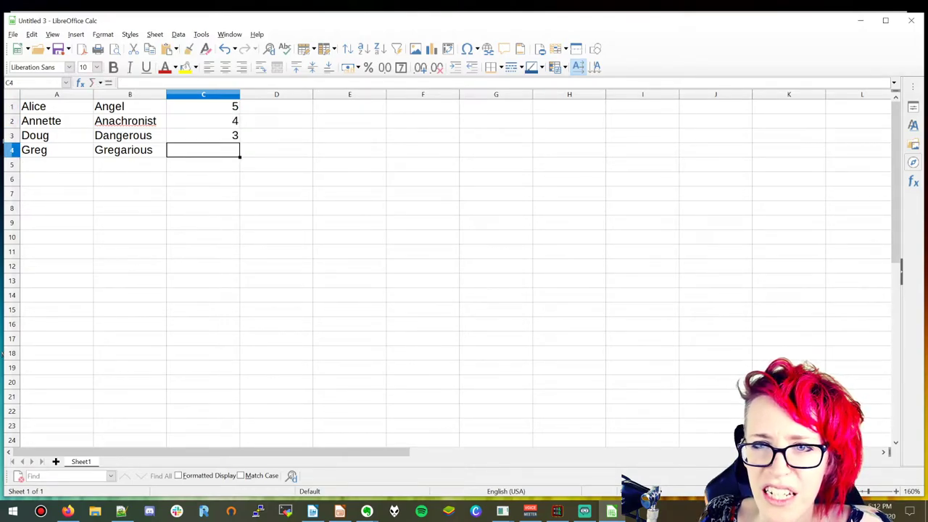
type("5")
Step: Label E1 "Choose Character:" and E2 "Your Power Level:", and widen column E to fit the labels
left_click(364, 109)
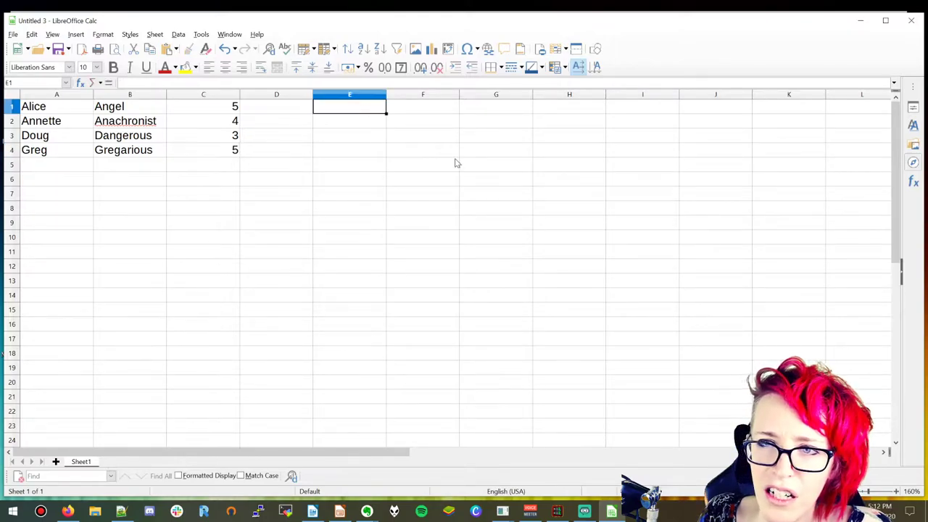
type("Choose Cha")
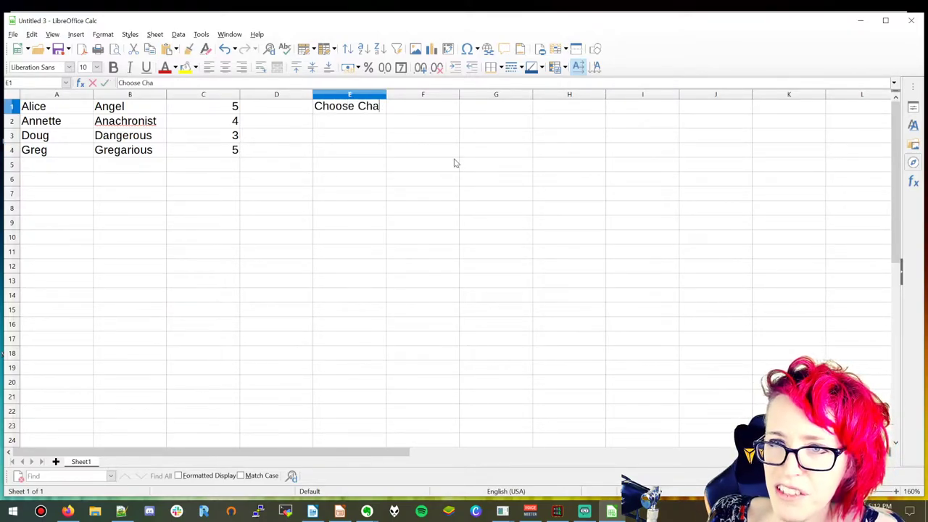
type("racter:")
key("Return")
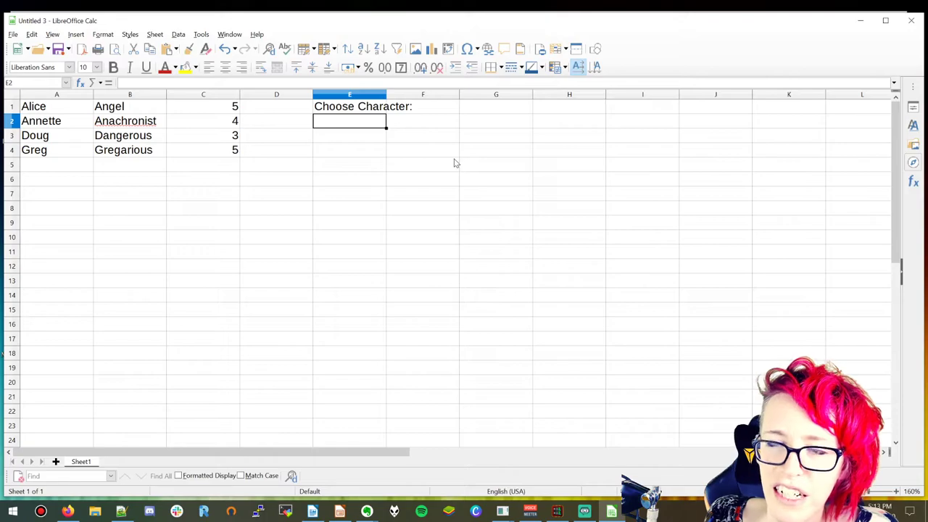
type("Your Power Level:")
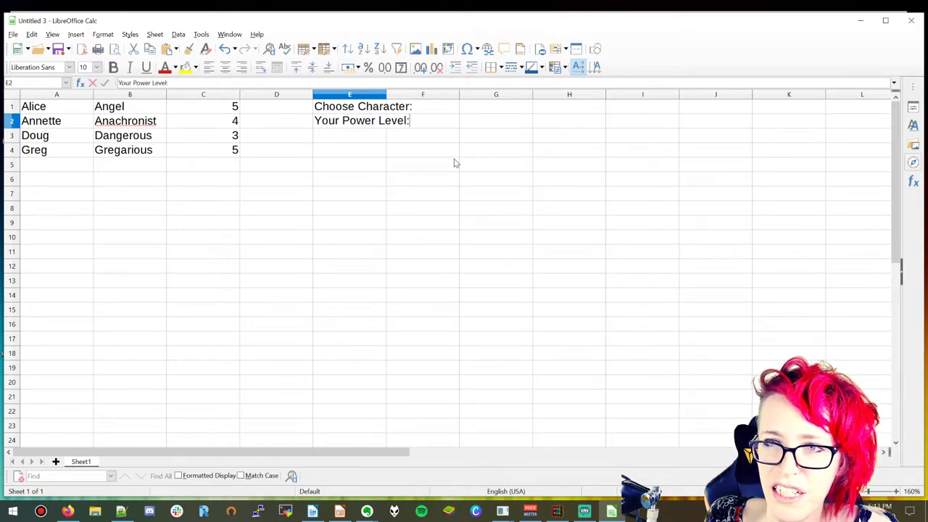
key("Return")
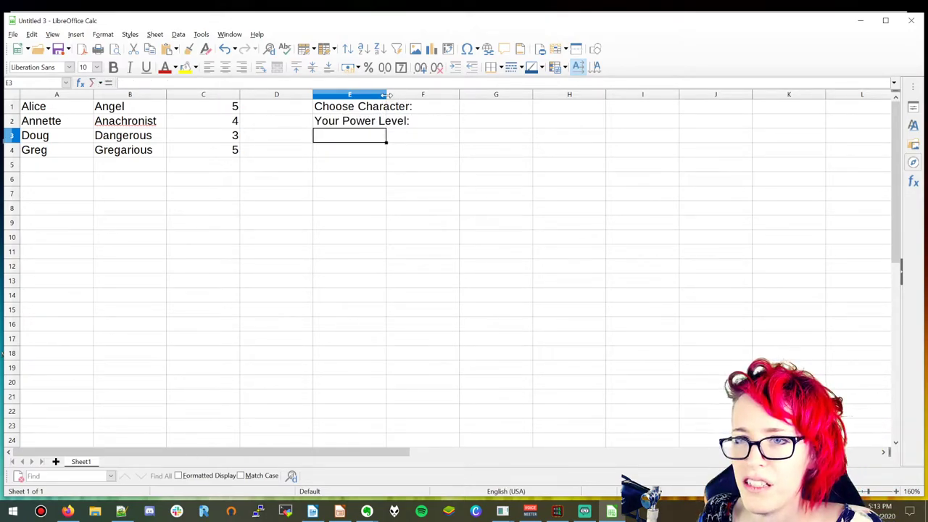
left_click_drag(385, 95, 452, 95)
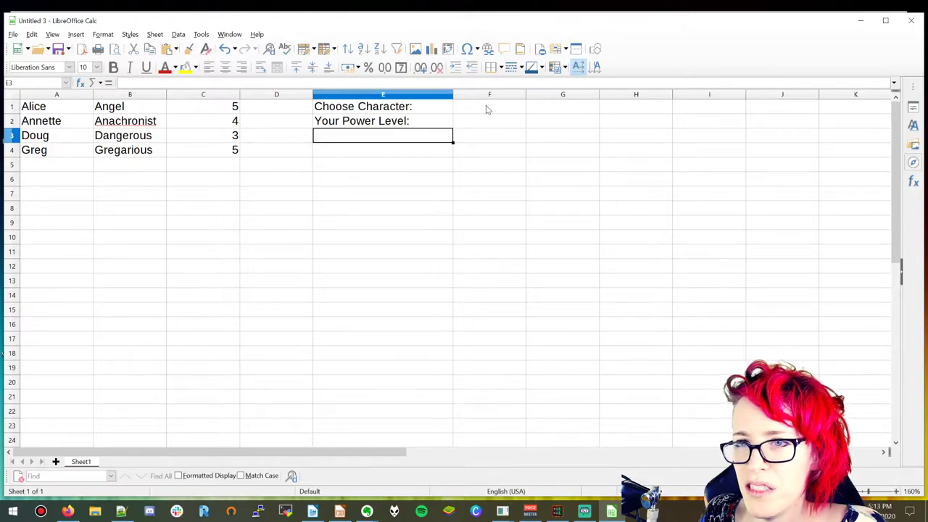
Step: Enter the first listed character's name in F1, beside the "Choose Character:" label
left_click(487, 108)
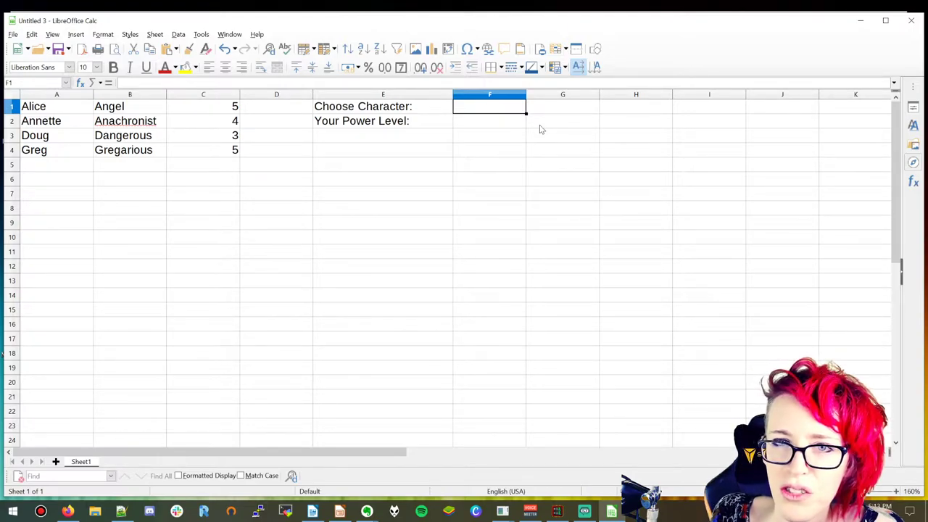
type("Alice")
key("Return")
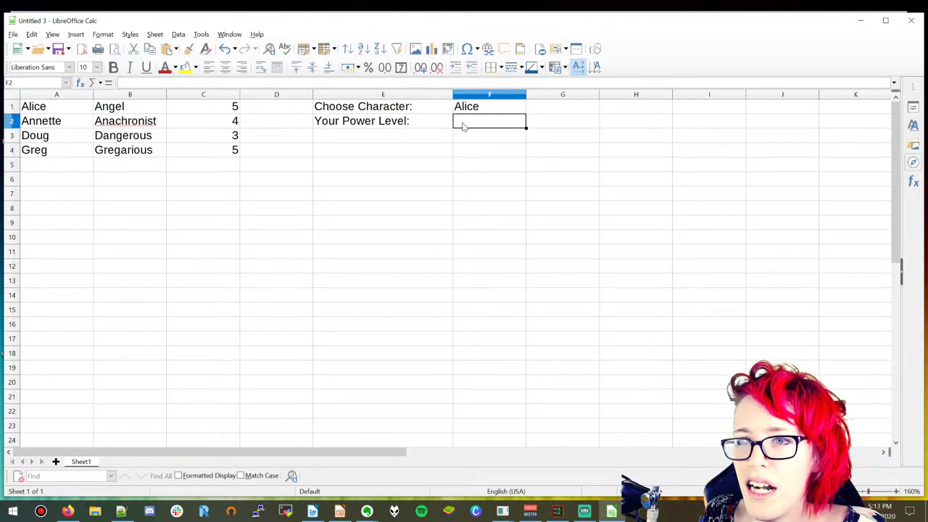
Step: Try to enter a VLOOKUP formula in F2 that searches A1:C4 for the value in F1 and returns column 3
left_click(423, 128)
left_click(468, 129)
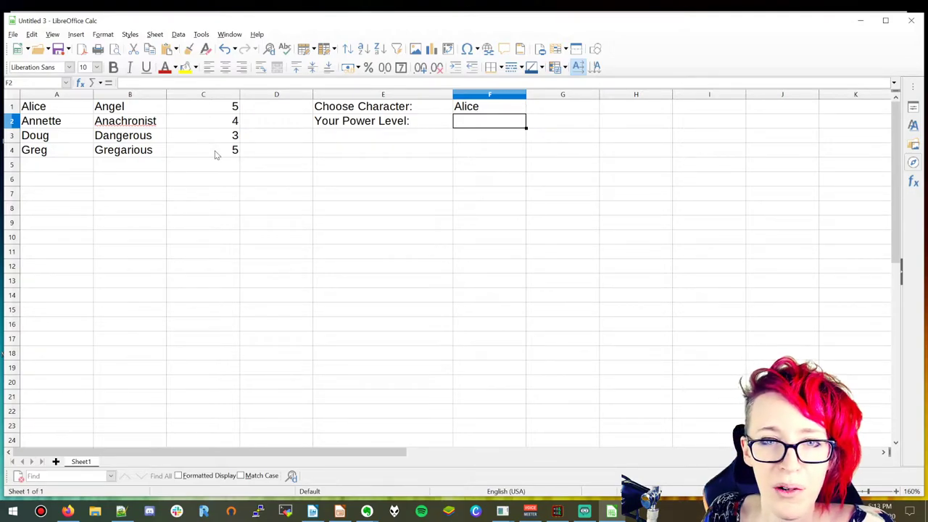
left_click(388, 83)
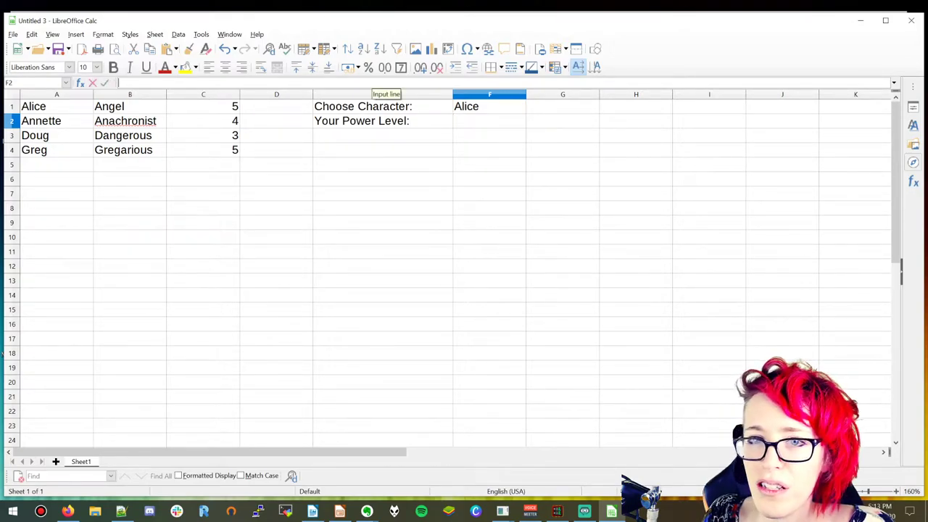
type("=VLOOKU")
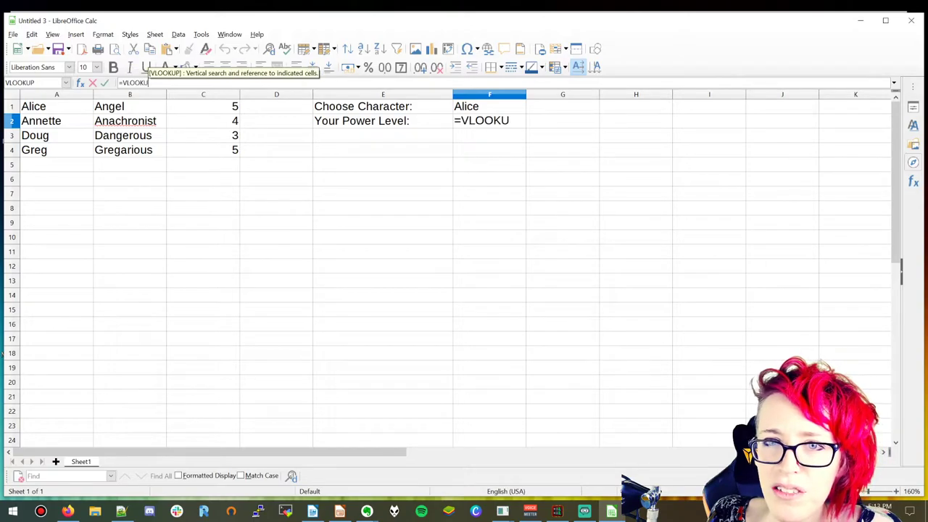
type("P")
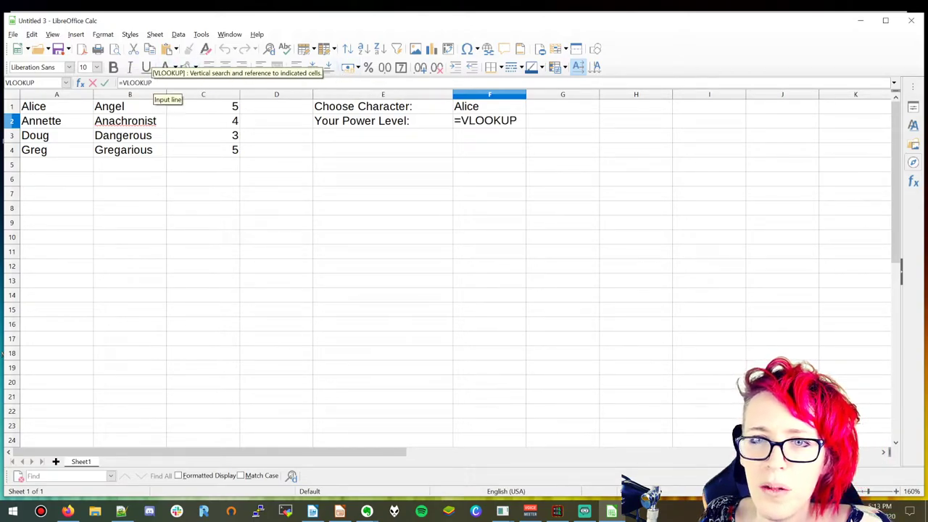
left_click_drag(152, 83, 118, 82)
left_click(153, 83)
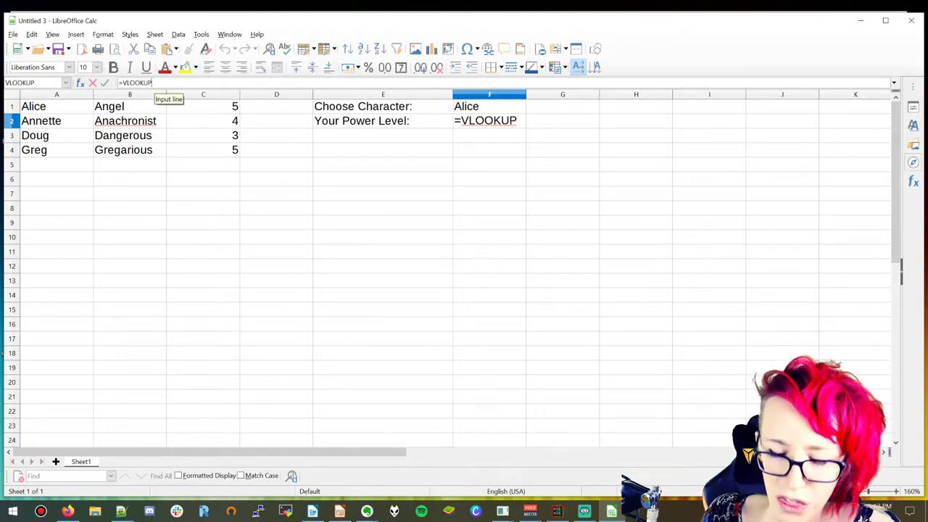
type("(")
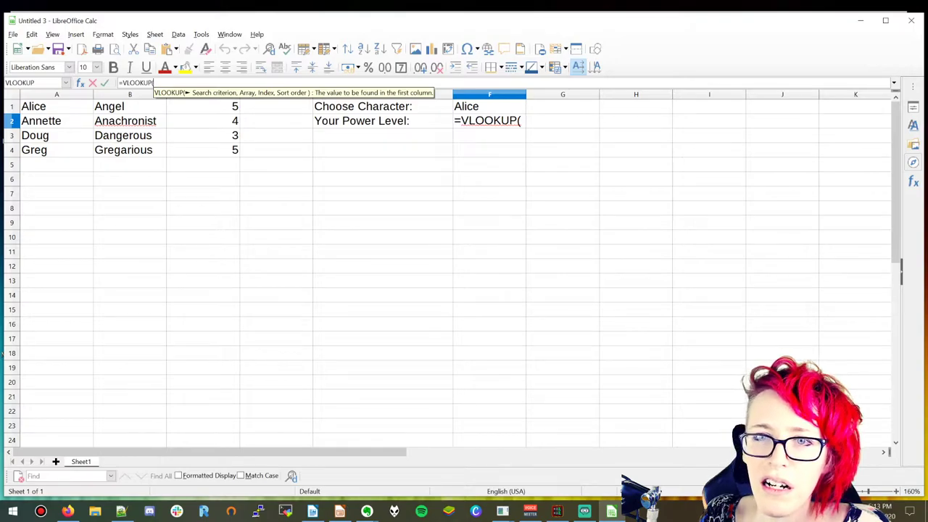
type("F1,")
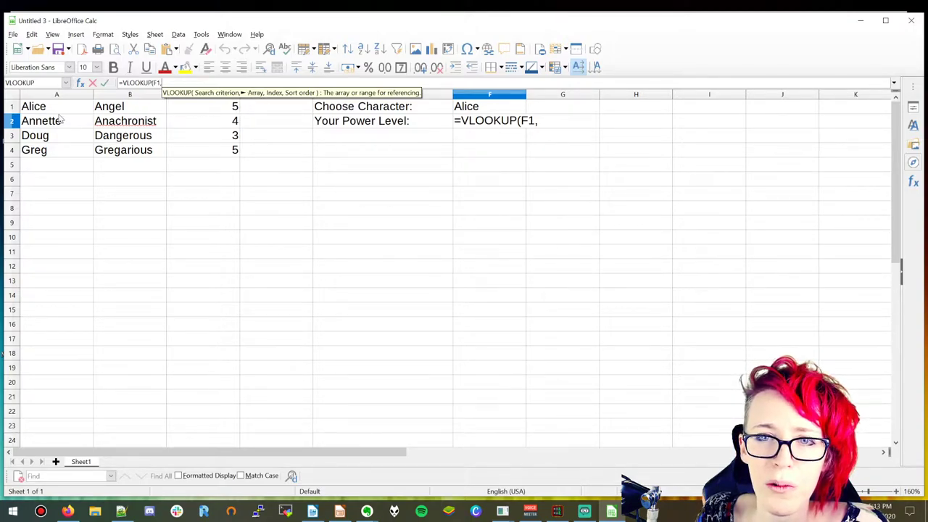
left_click_drag(51, 111, 203, 151)
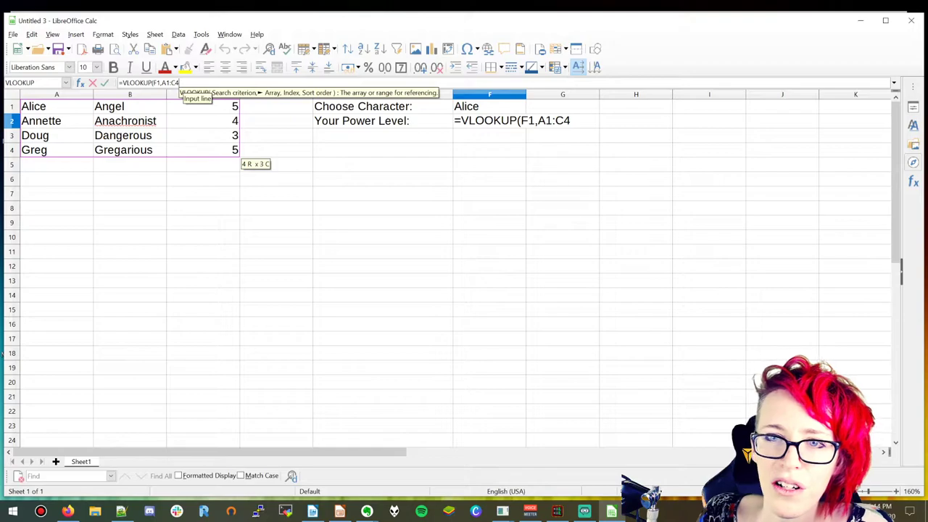
type(".3")
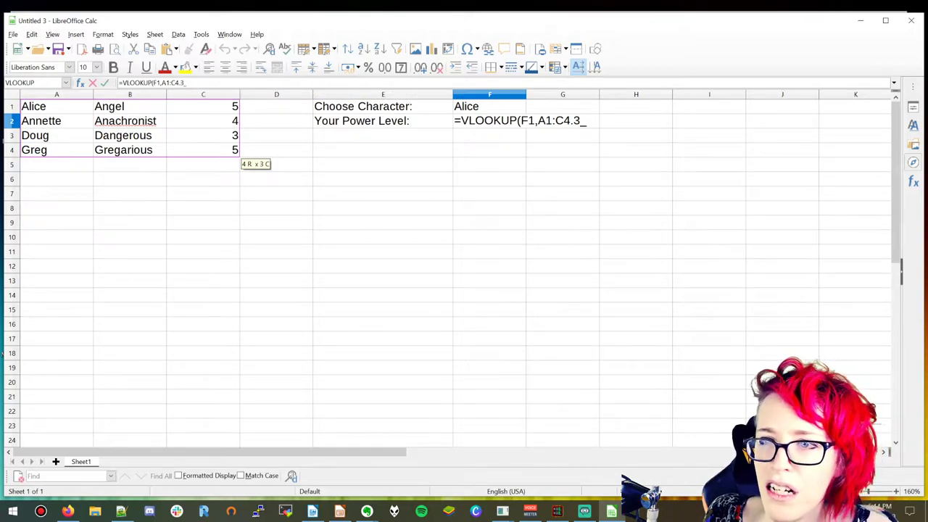
type(")")
key("Return")
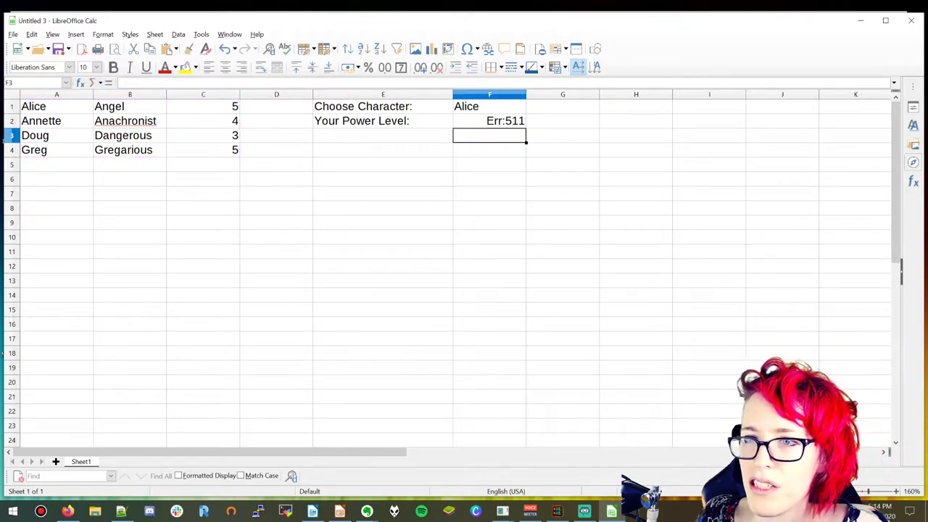
Step: Correct the formula in F2 to =VLOOKUP(F1,A1:C4,3)
left_click(458, 120)
left_click(185, 85)
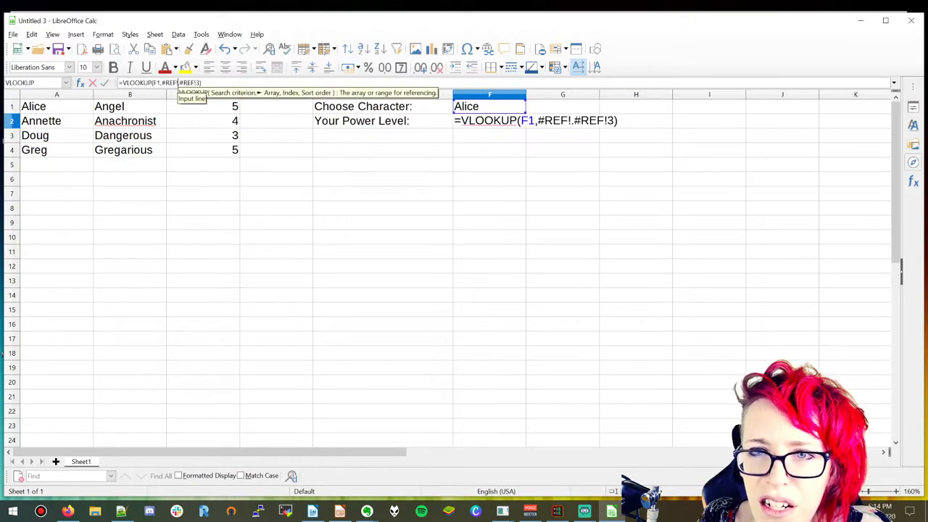
left_click_drag(194, 83, 160, 84)
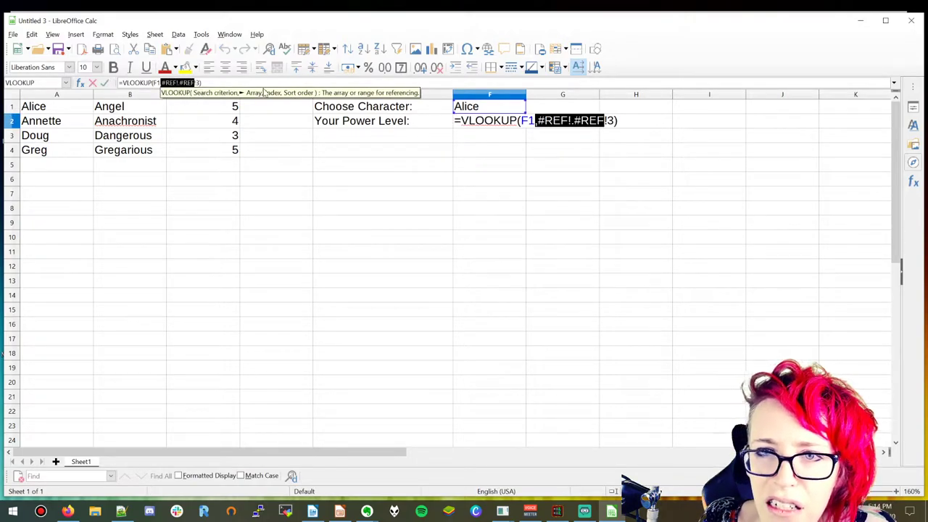
key("BackSpace")
type("A1:")
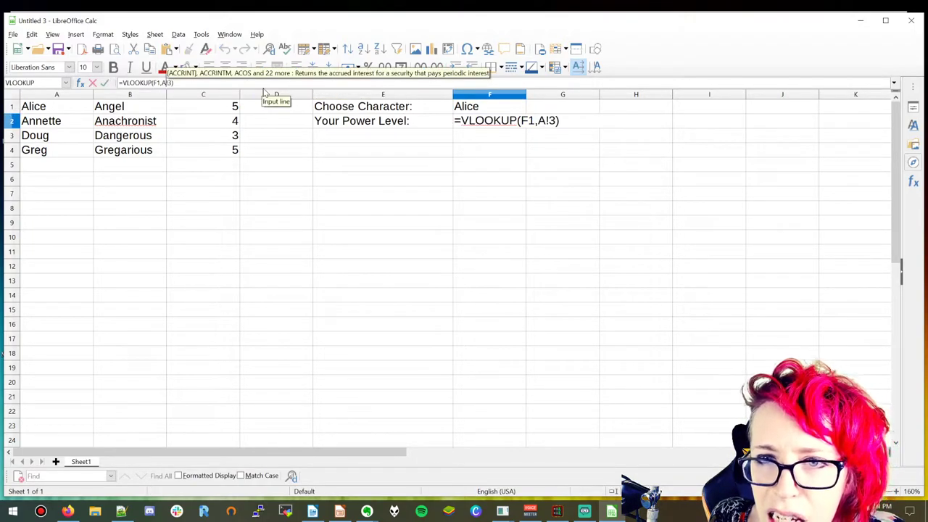
type("C4")
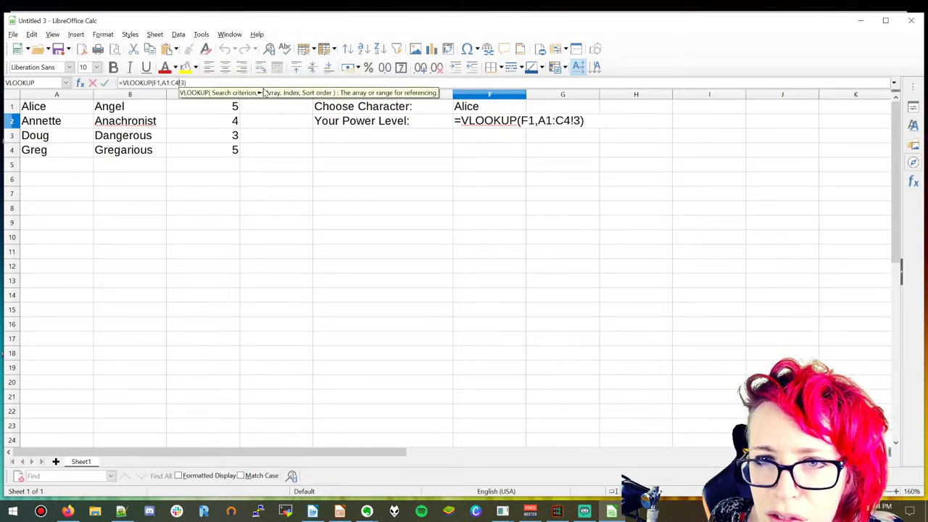
key("Delete")
type(",")
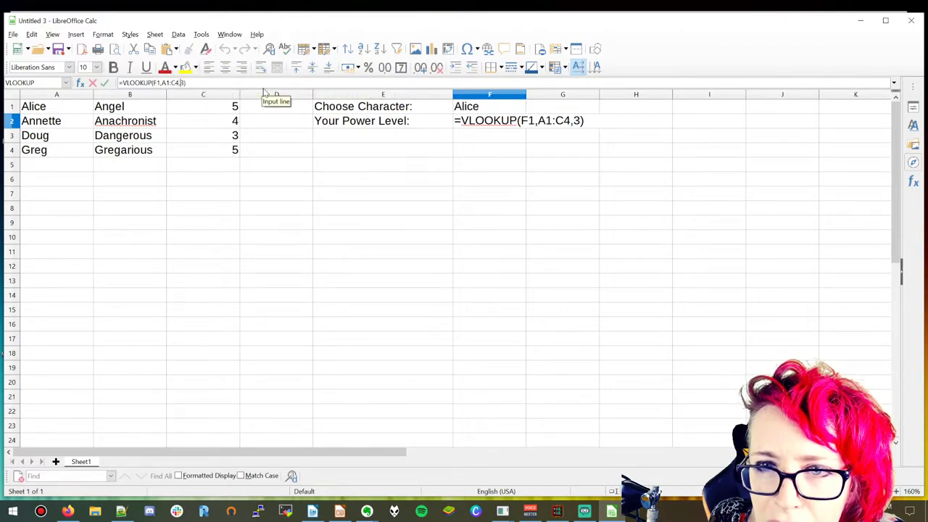
key("Return")
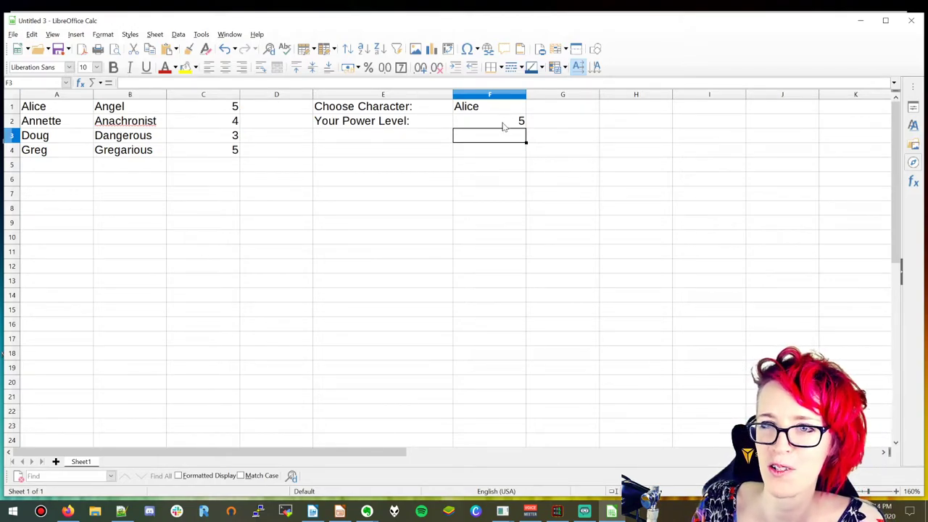
Step: Test the lookup by entering the column B words "Angel" and "Dangerous" one after the other in F1
left_click(501, 123)
left_click(472, 107)
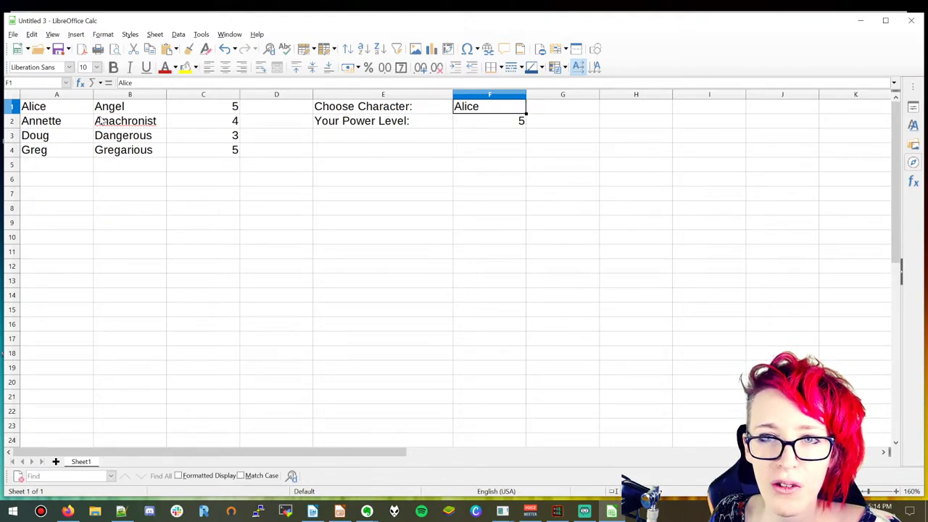
type("Angel")
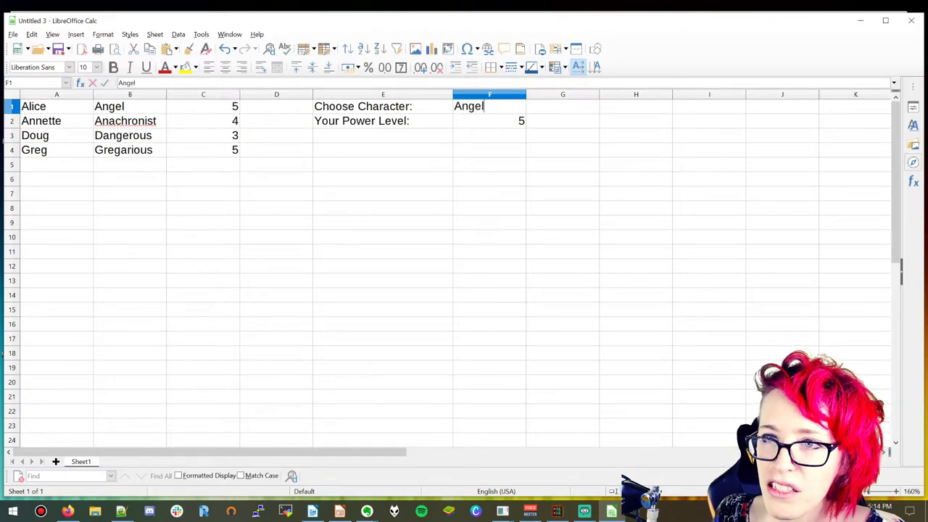
key("Return")
key("Up")
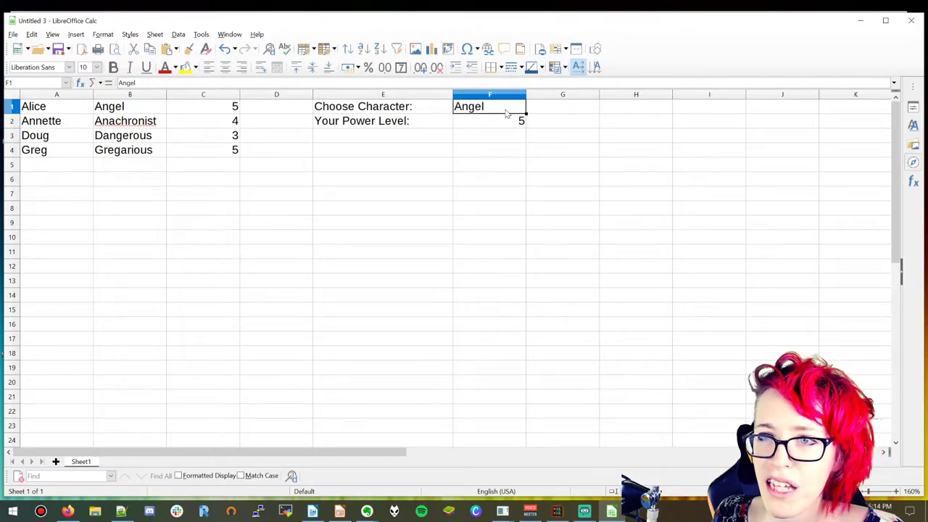
type("Dangerous")
key("Return")
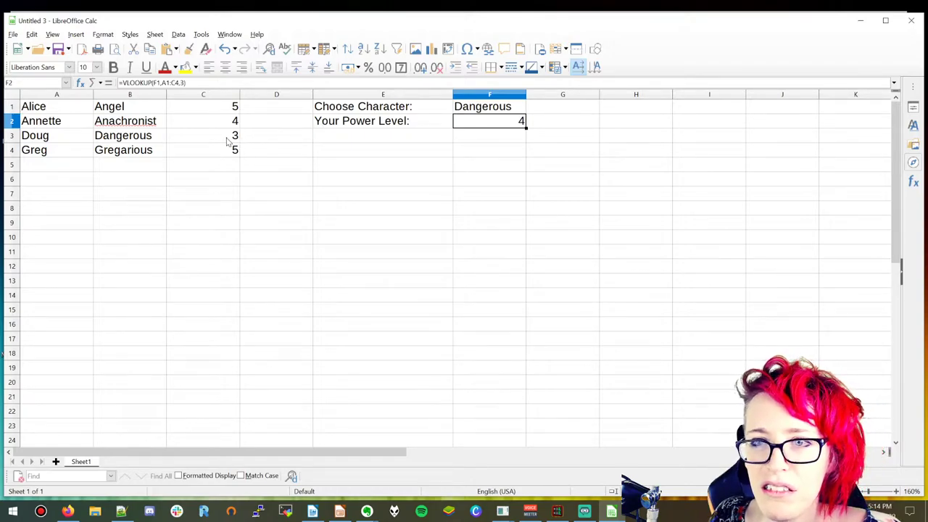
Step: Test the lookup by entering the column A names from rows 3, 4 and 2 in F1, leaving the row 2 name in place
left_click(491, 110)
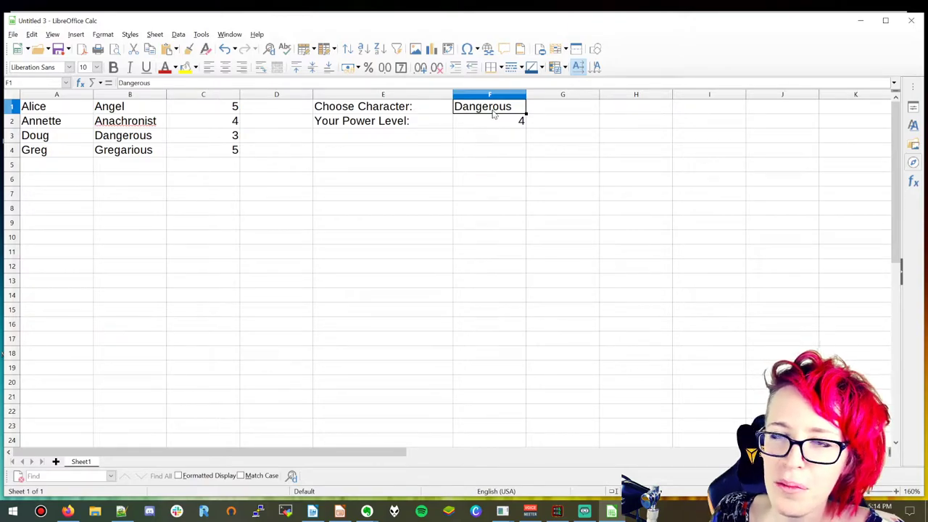
key("BackSpace")
type("Doug")
key("Return")
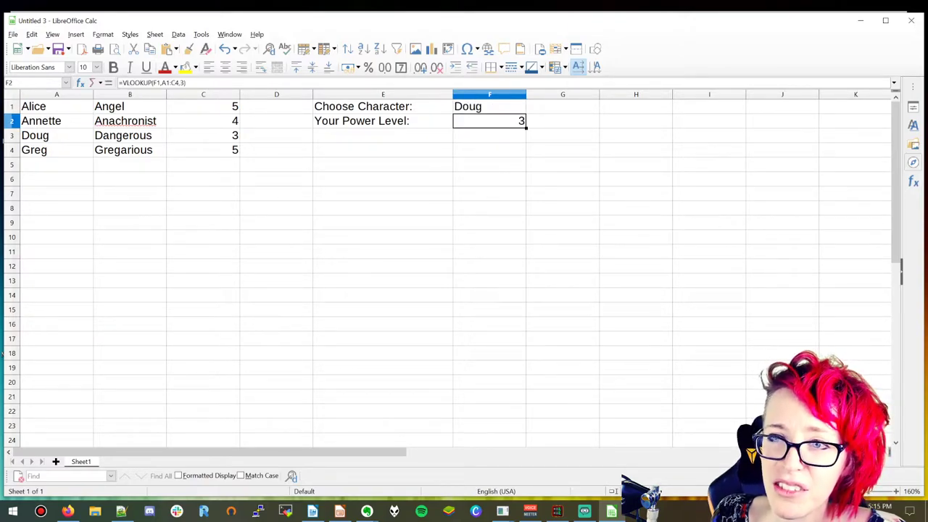
left_click(493, 113)
type("Greg")
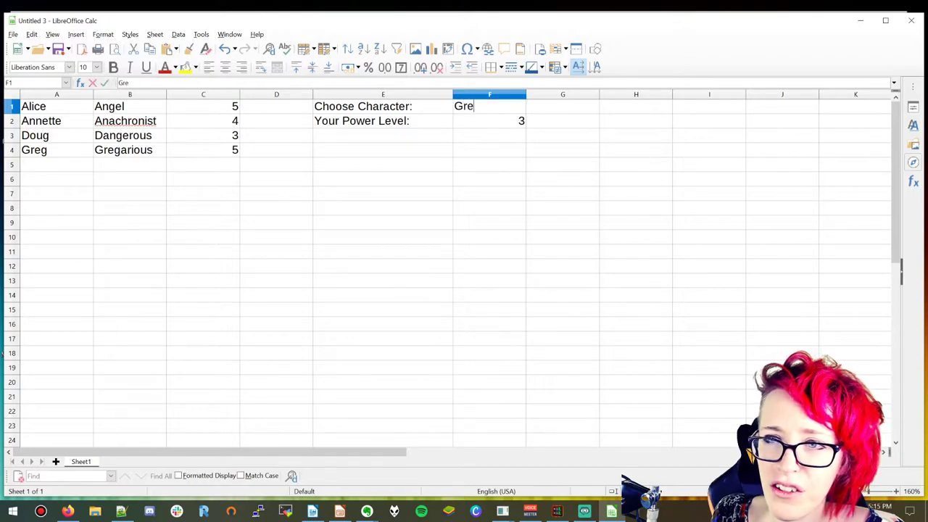
key("Return")
left_click(492, 112)
type("Annette")
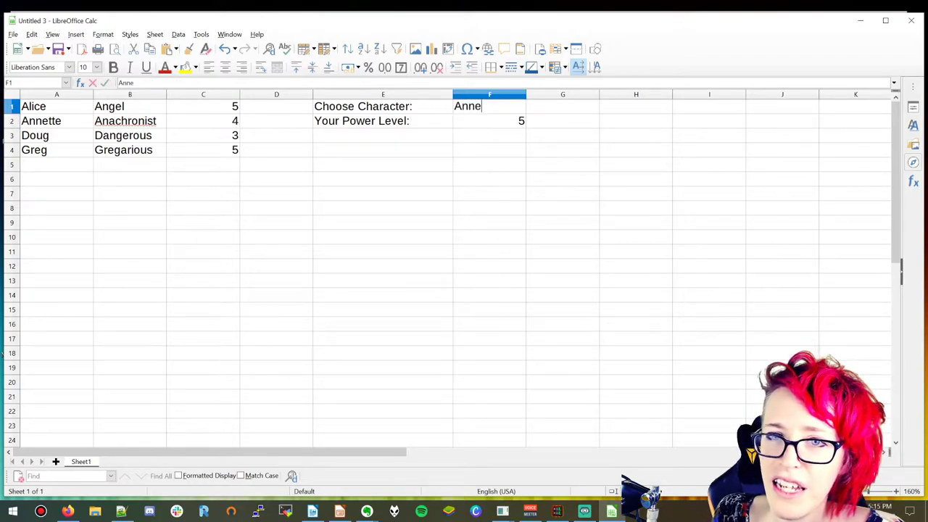
key("Return")
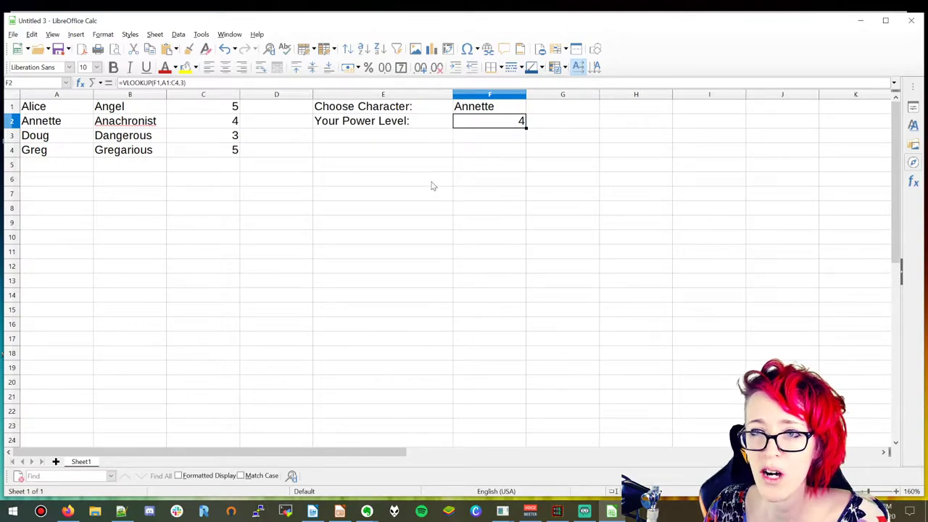
Step: Select the range A1:D28, covering the character table and the empty rows beneath it
left_click_drag(62, 108, 297, 444)
scroll(365, 281, "up", 2)
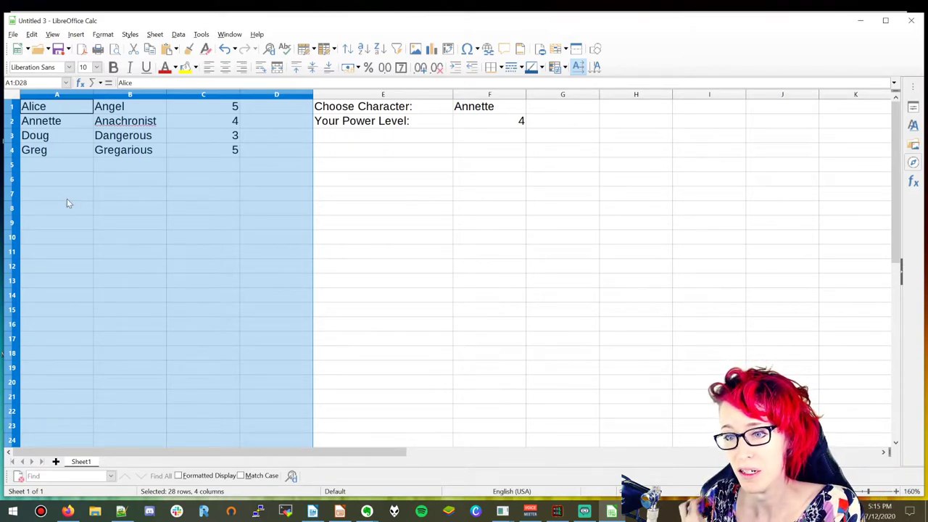
Step: Switch to Firefox and open the YouTube video "Pseudo 3d engine - in Excel!!" in a new tab by searching for "excel 3d"
left_click(67, 512)
key("ctrl+t")
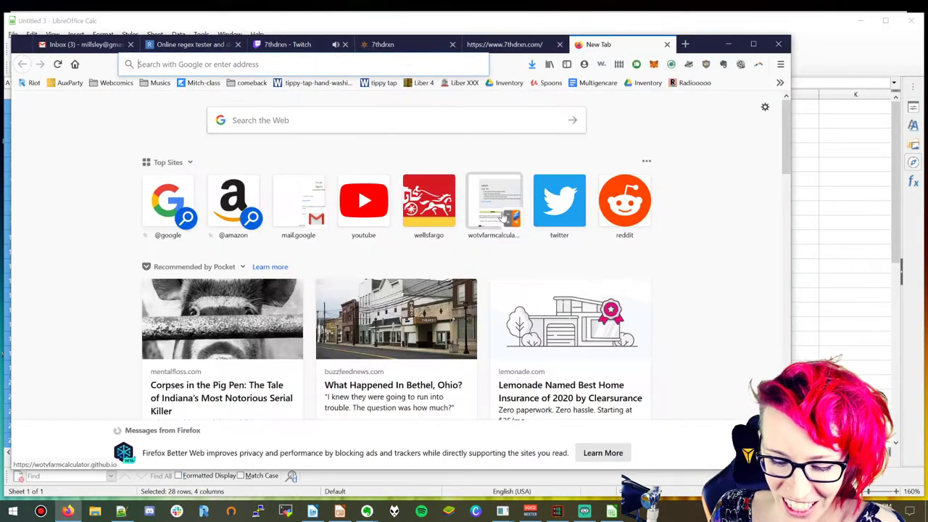
type("excel")
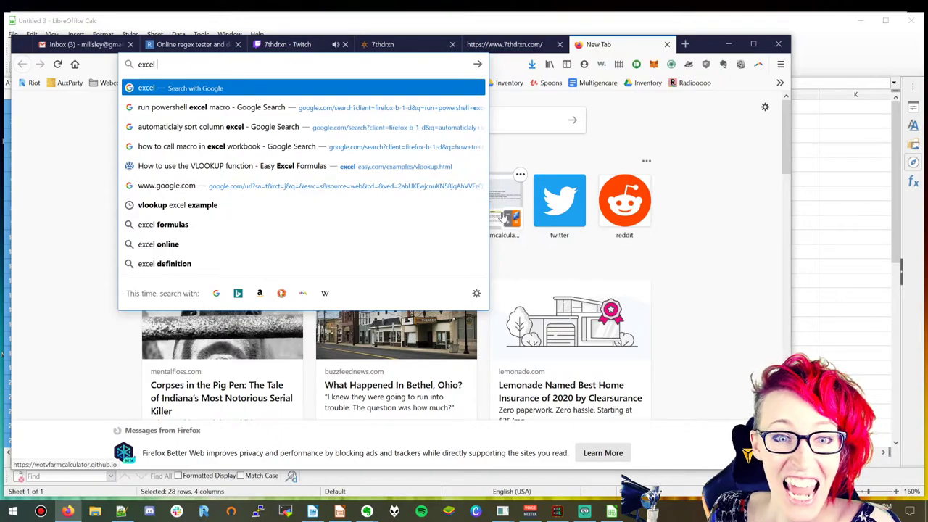
type(" 3d")
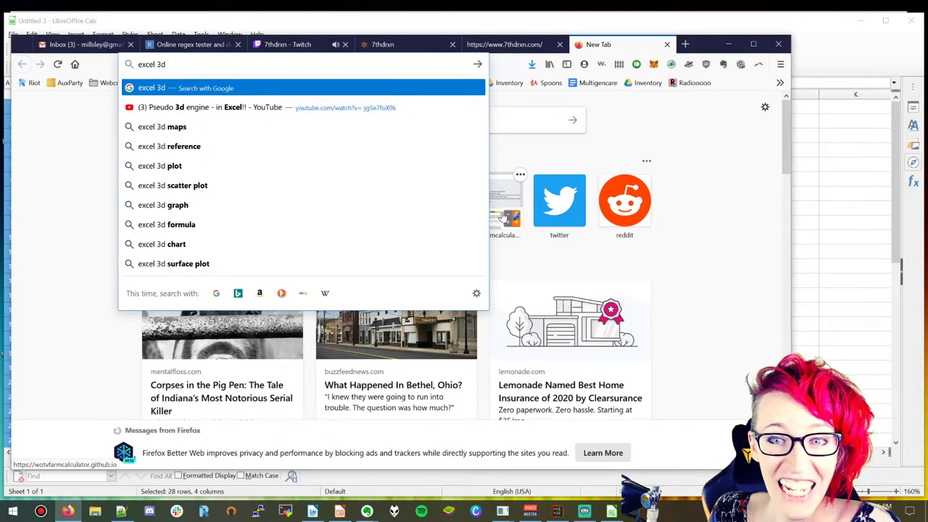
key("Down")
key("Return")
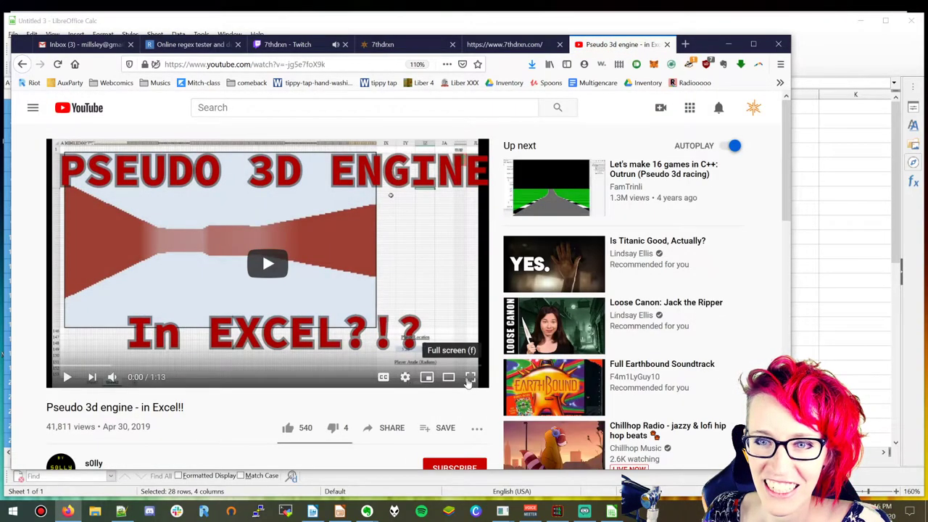
Step: Watch the pseudo 3D engine video in full screen, skipping its opening seconds, and return to the normal view
left_click(468, 378)
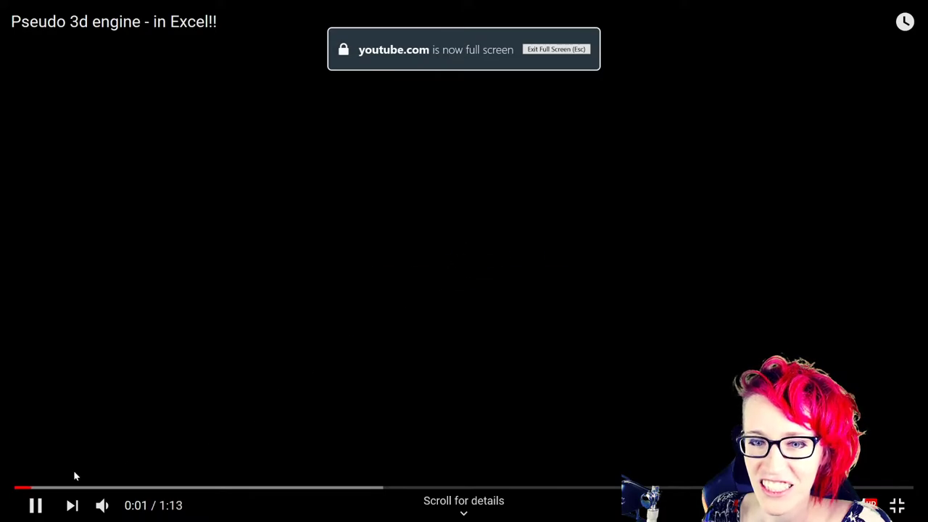
left_click(89, 487)
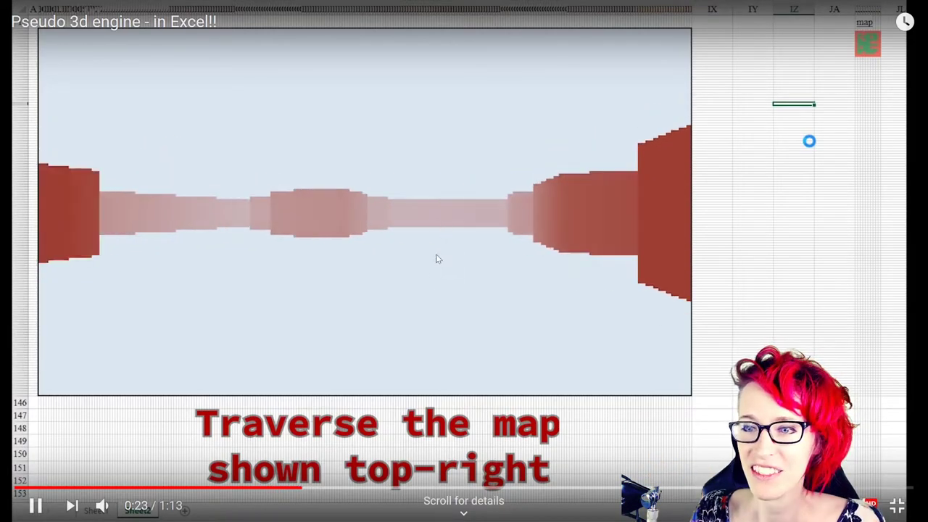
key("Escape")
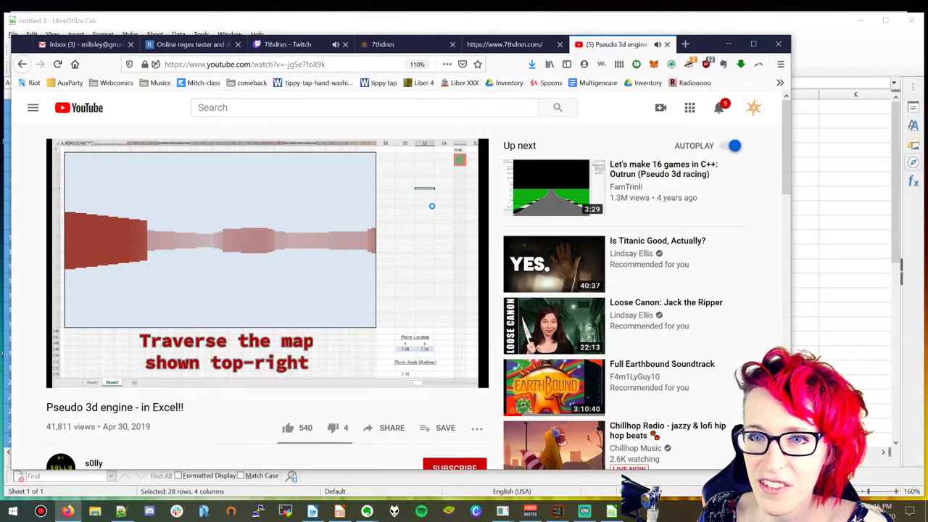
Step: Search YouTube for "excel ray tracing" and watch "Raytracing - in Excel!!" in full screen, skipping its opening
type("excel ray tracing")
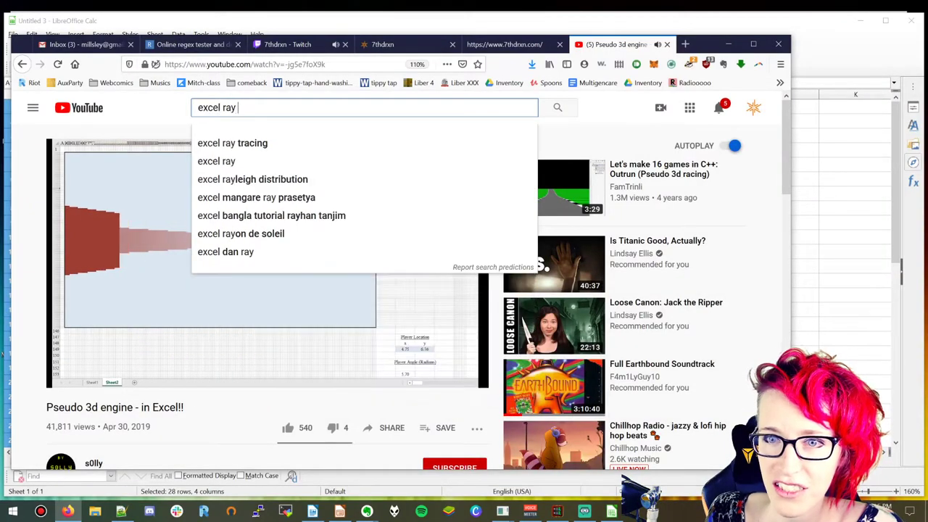
key("Return")
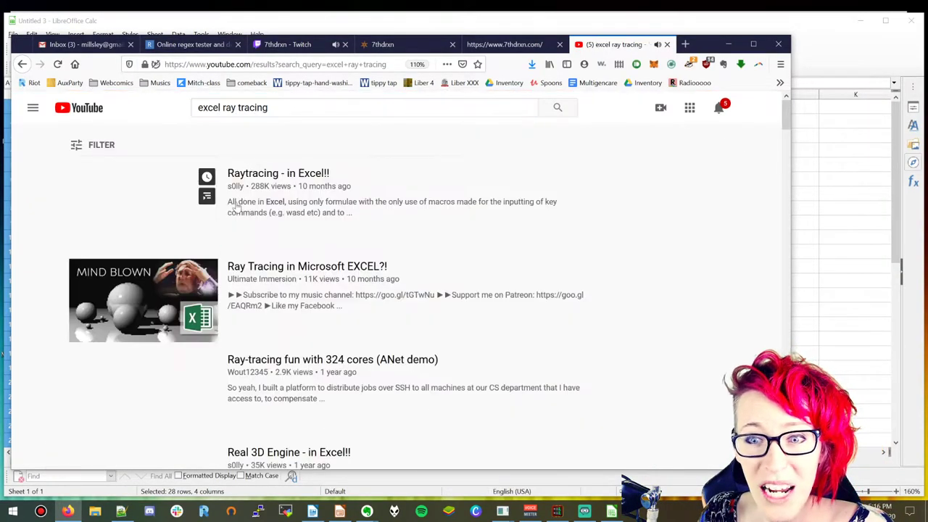
left_click(257, 175)
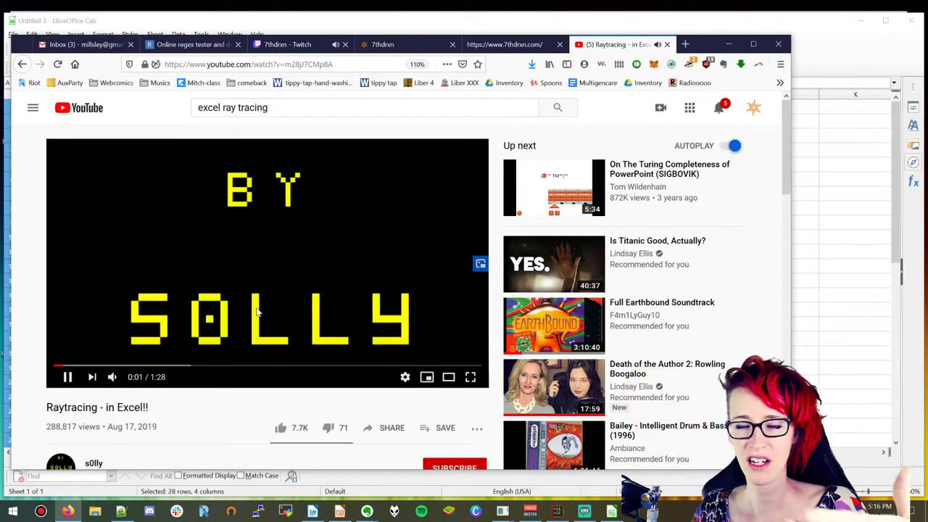
left_click(122, 366)
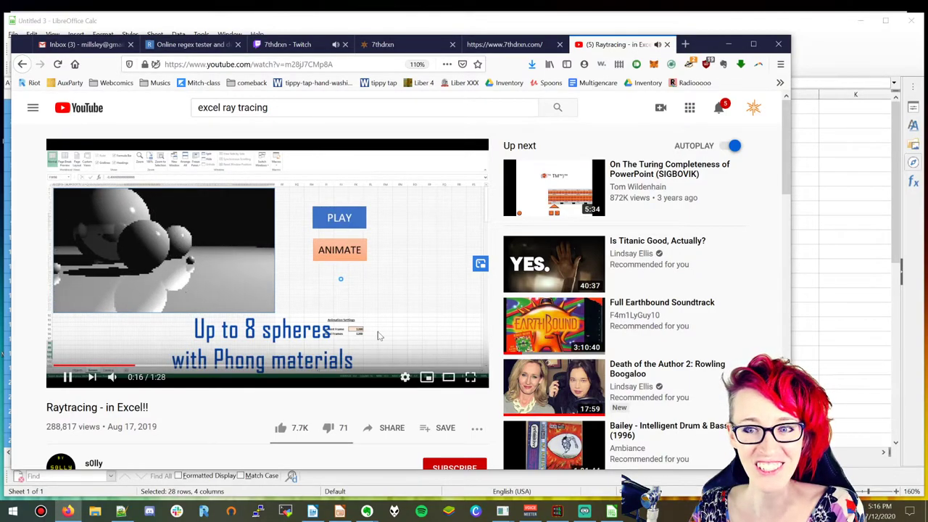
left_click(469, 377)
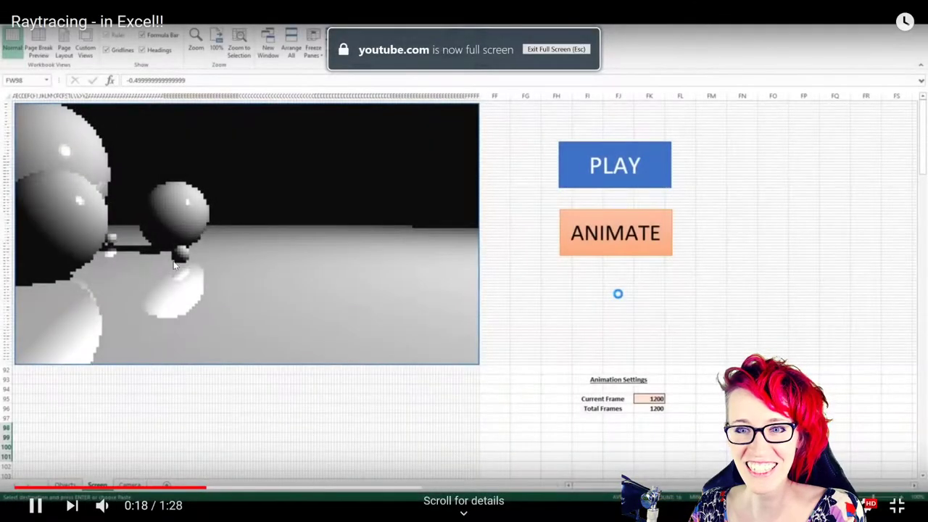